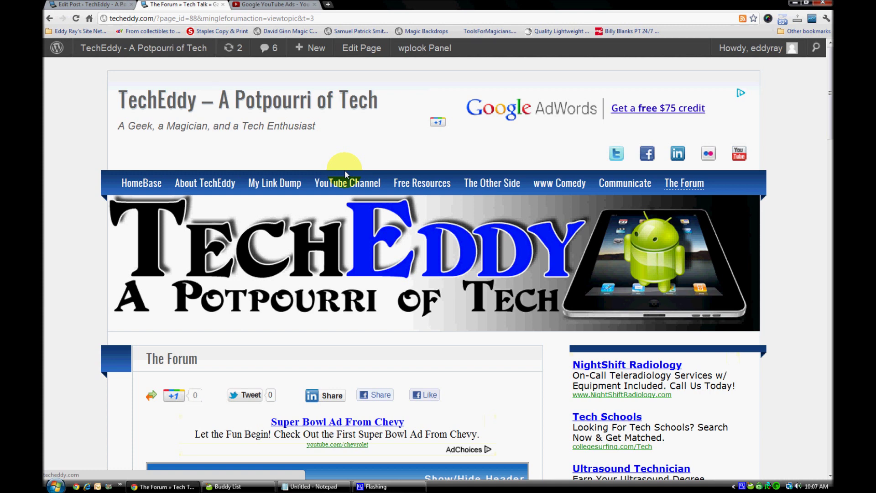
Switch to the editor of the Google Maps Update post and locate the Mingle Forum plugin in the site's admin area.
click(101, 5)
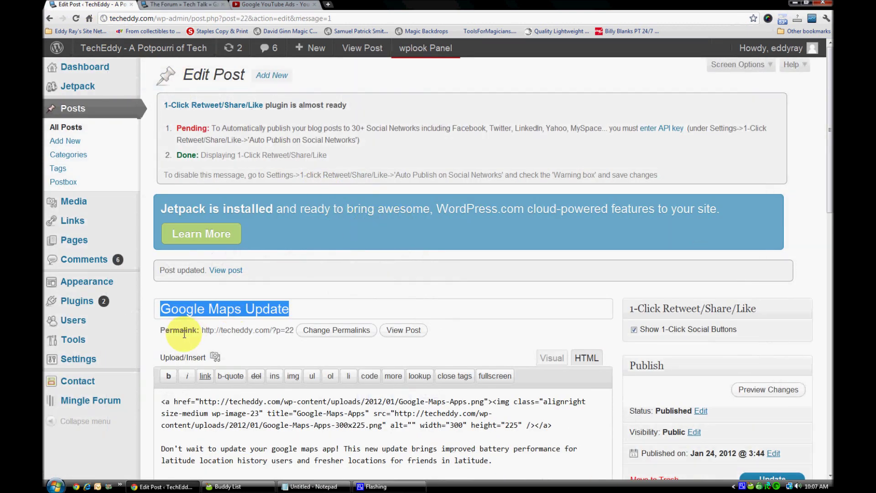
scroll(155, 286, down, 1)
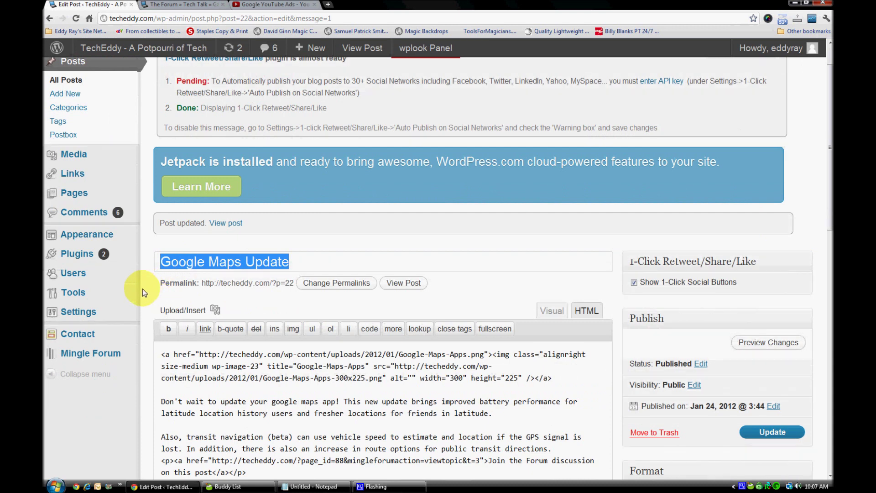
mouse_move(104, 356)
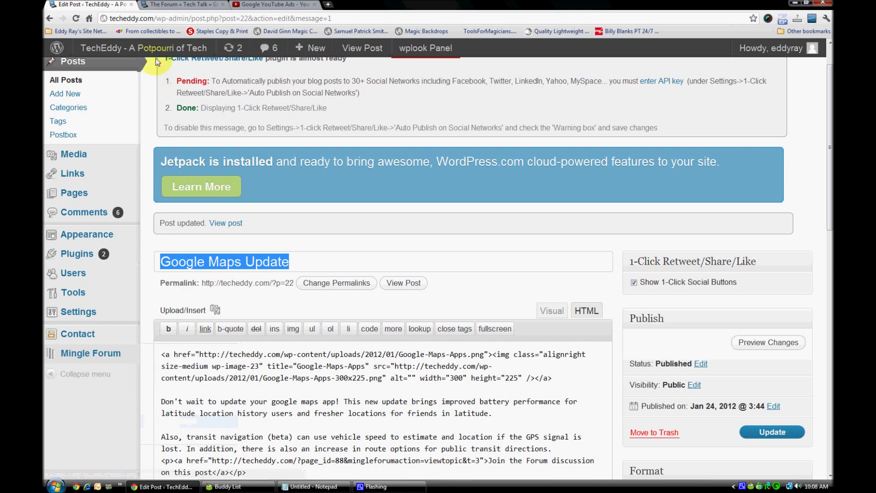
Open the site's forum home page and look through the welcome header, the Tech Talk boards and the Info Center.
click(187, 5)
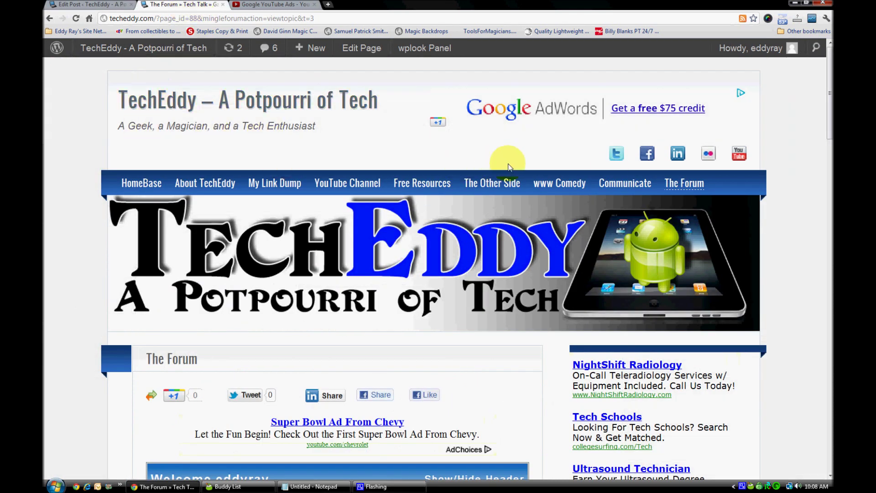
click(691, 188)
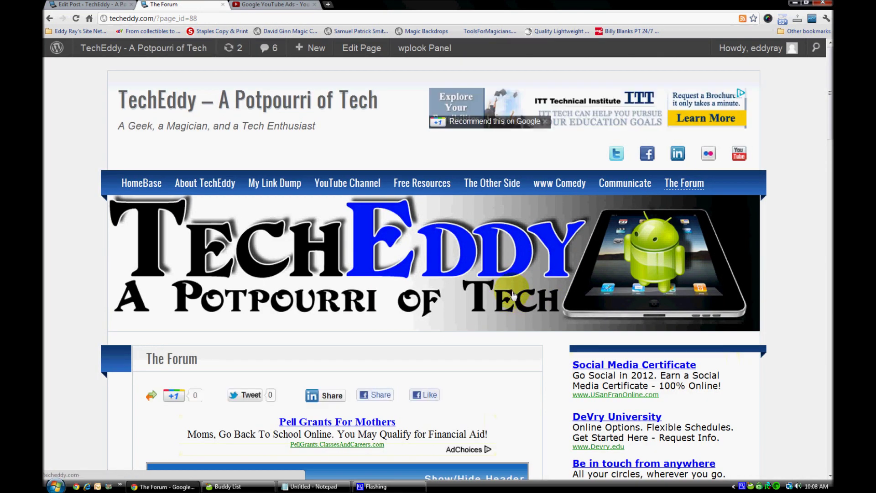
scroll(497, 290, down, 7)
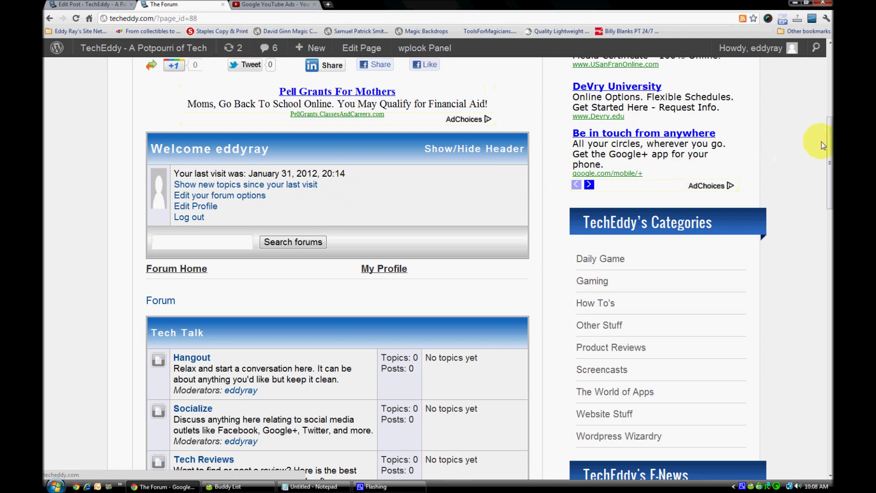
drag(829, 141, 826, 154)
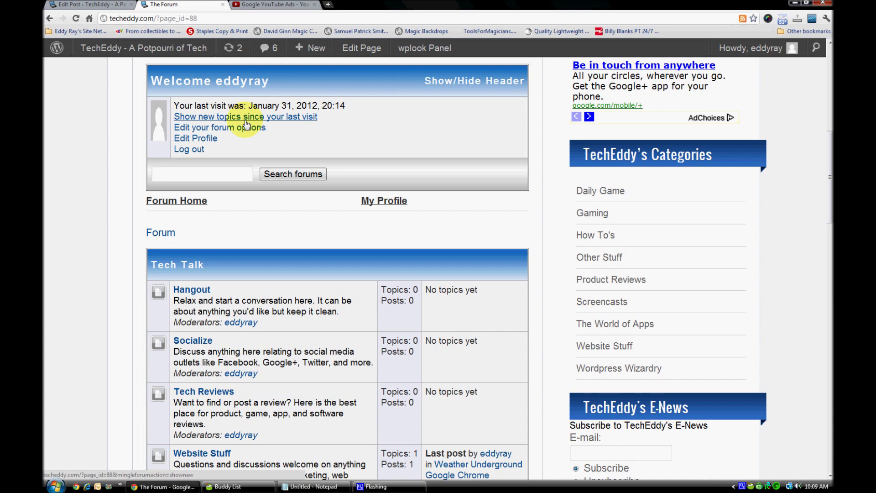
scroll(245, 123, down, 3)
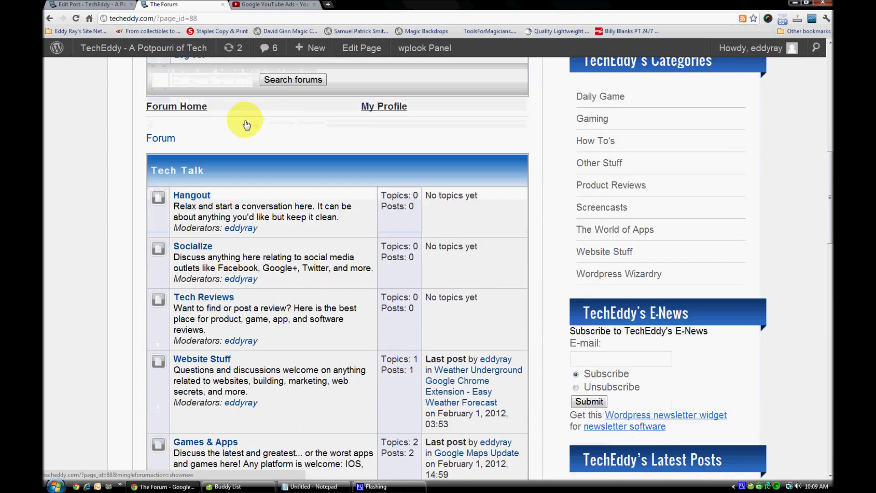
scroll(246, 123, down, 1)
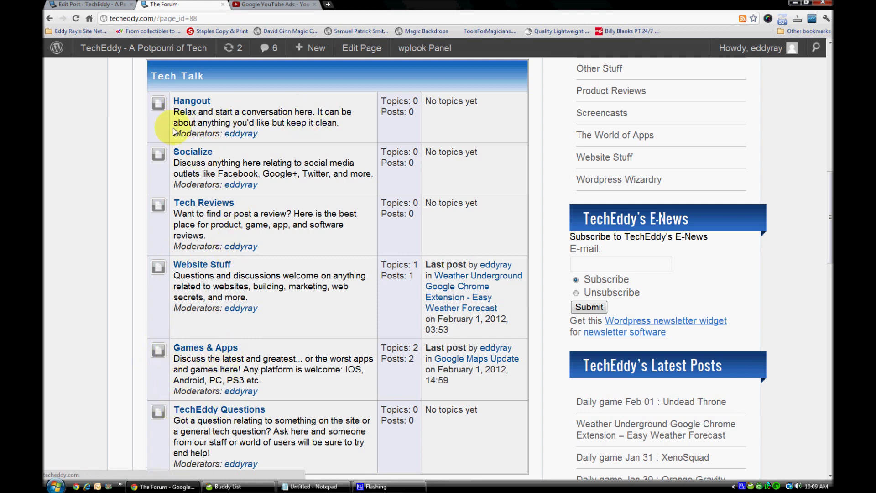
drag(174, 133, 269, 135)
click(292, 133)
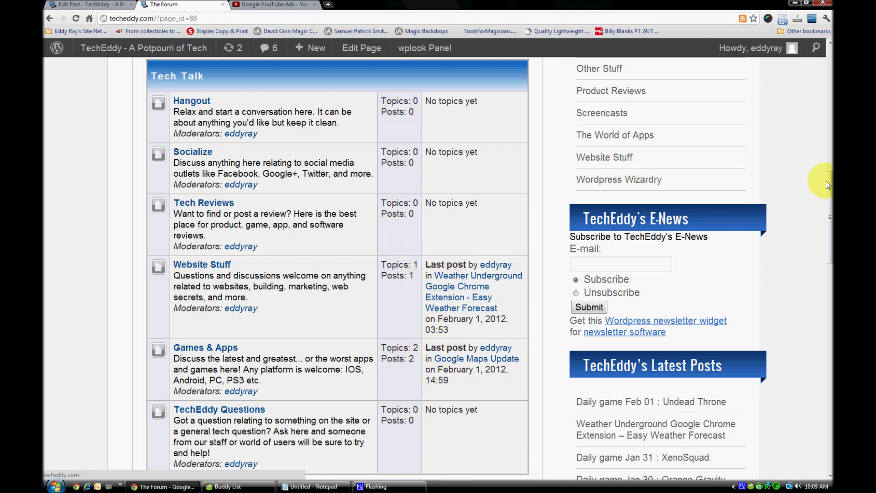
drag(830, 182, 825, 221)
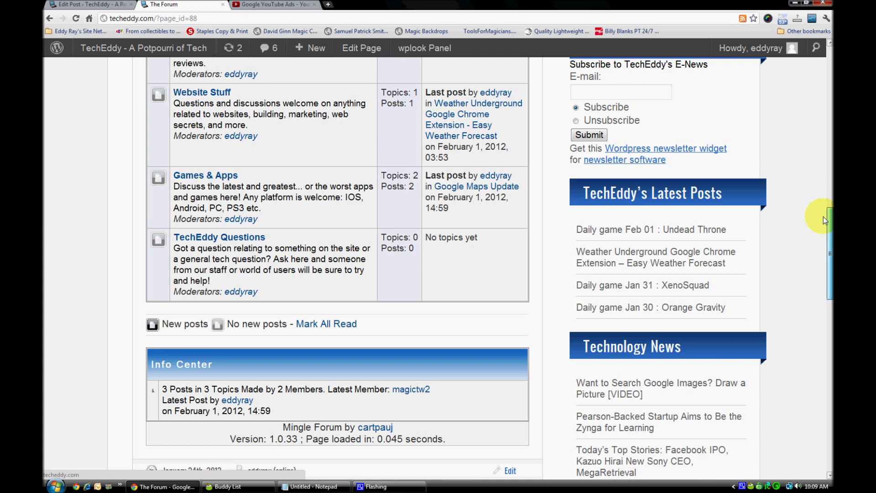
drag(823, 216, 831, 151)
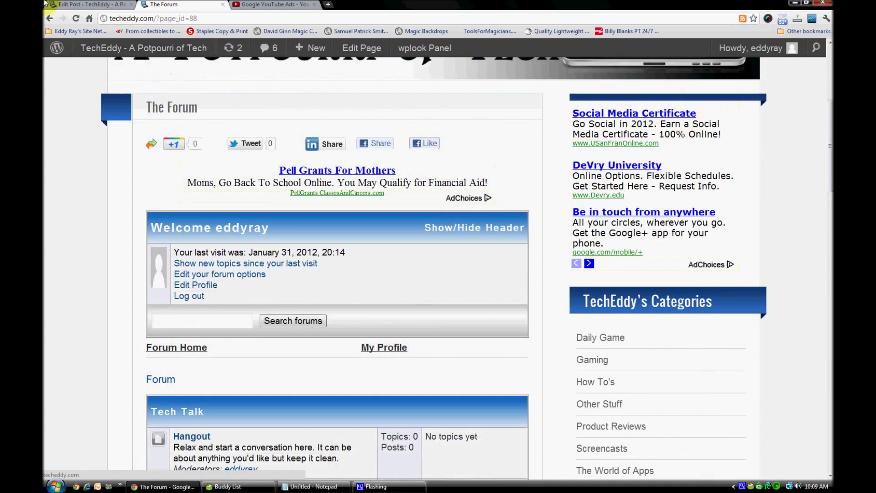
Open Mingle Forum's general options in the site admin and examine the Integrate WordPress Posts with Forum setting.
click(86, 5)
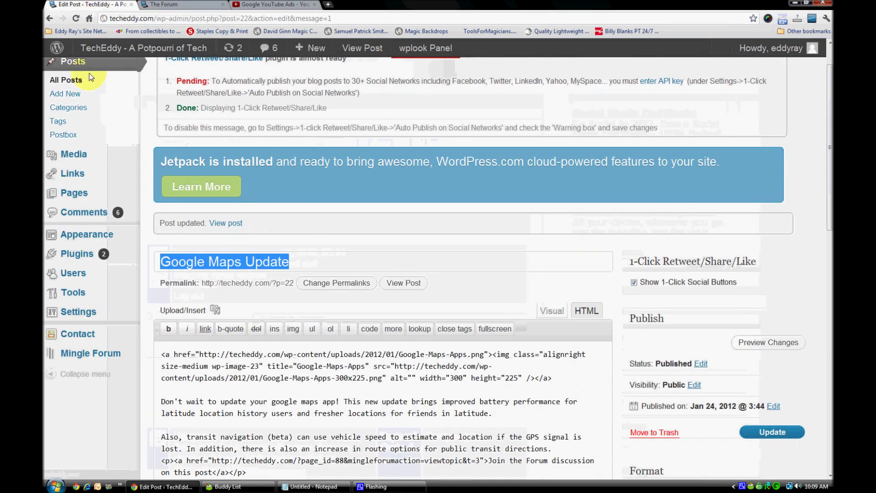
scroll(219, 205, down, 1)
mouse_move(100, 309)
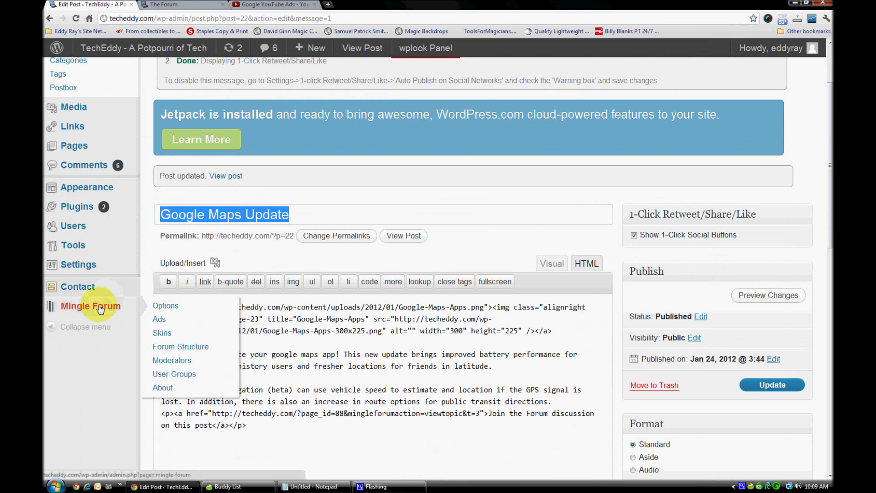
click(160, 310)
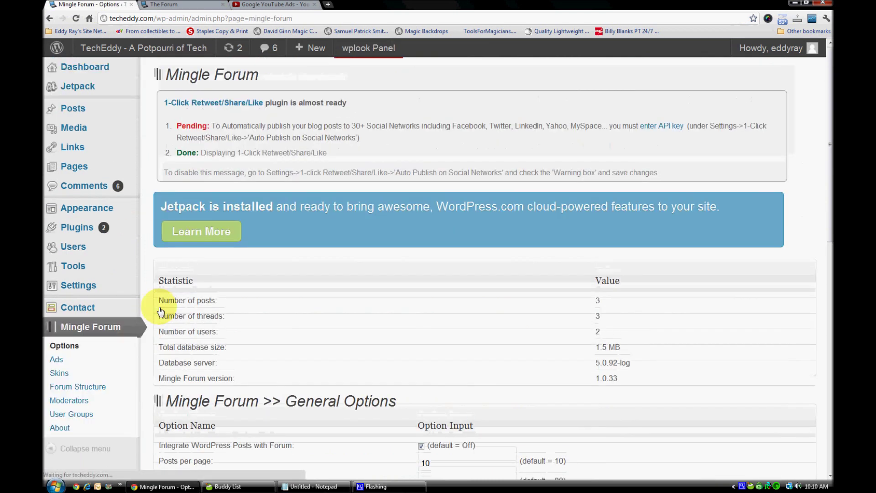
scroll(313, 295, down, 5)
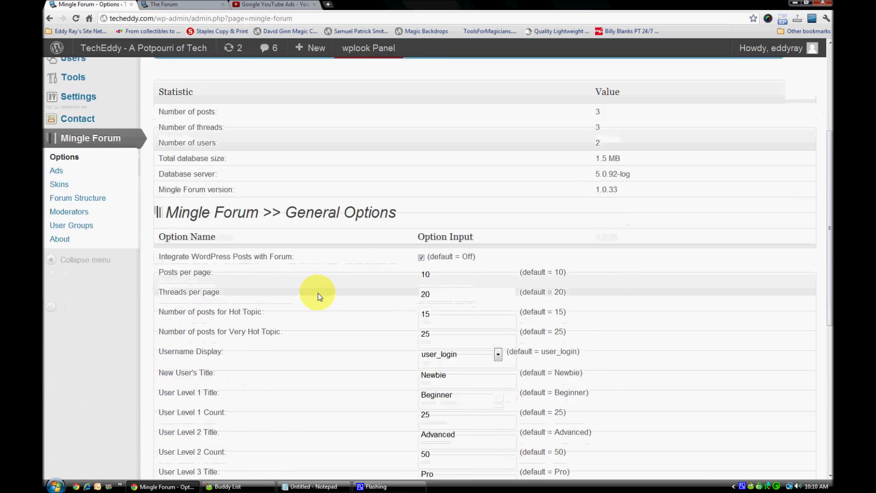
scroll(318, 296, down, 1)
scroll(318, 295, down, 1)
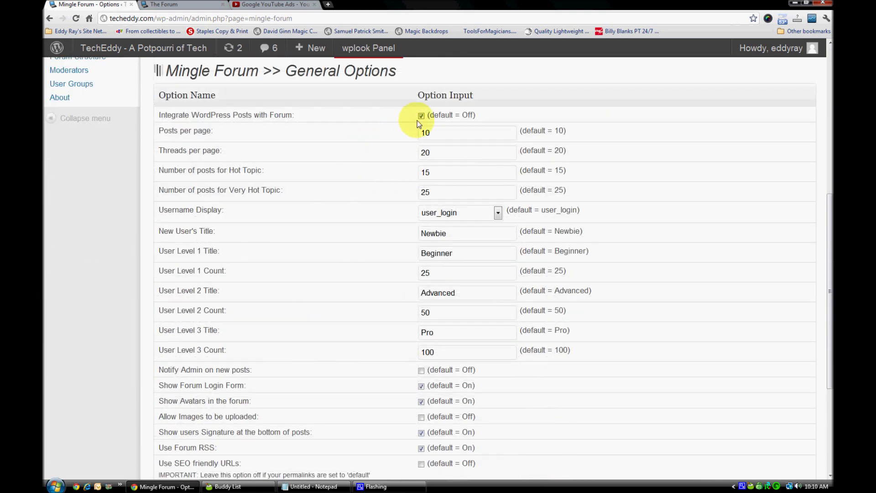
drag(160, 115, 303, 115)
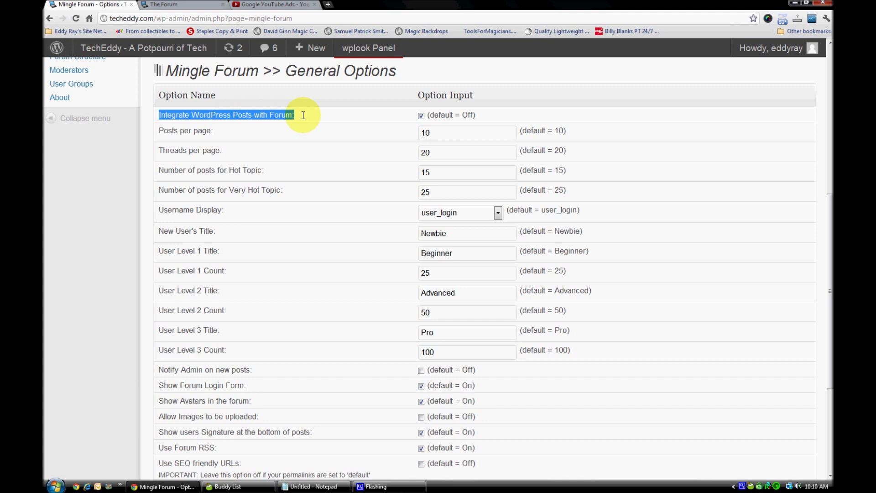
click(304, 117)
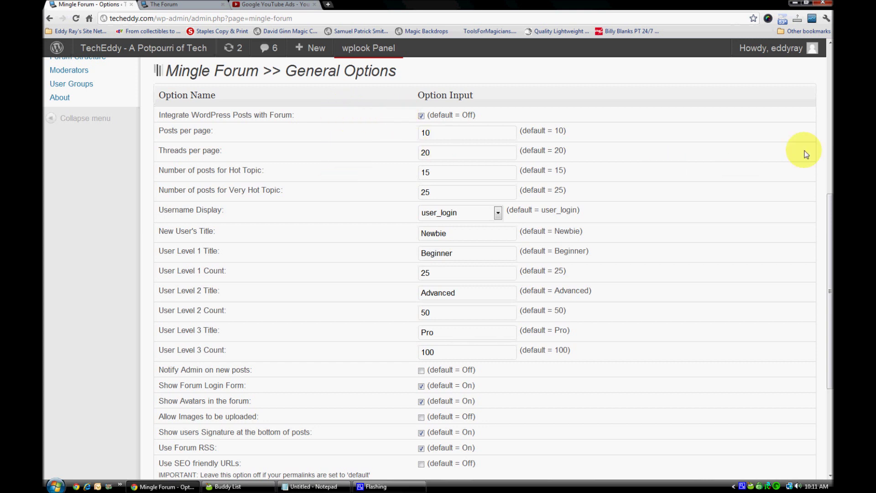
Review the new user and user level titles and the remaining general options down to Closed Categories.
scroll(722, 220, down, 1)
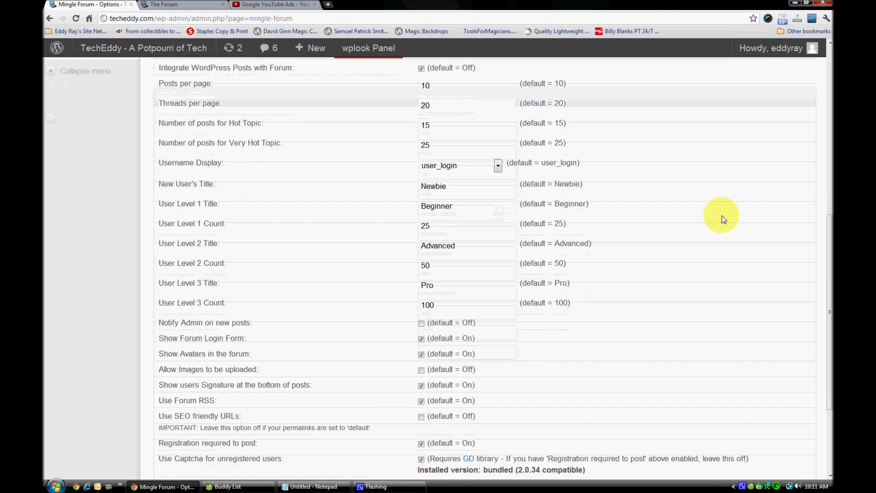
drag(454, 186, 415, 187)
drag(458, 205, 412, 207)
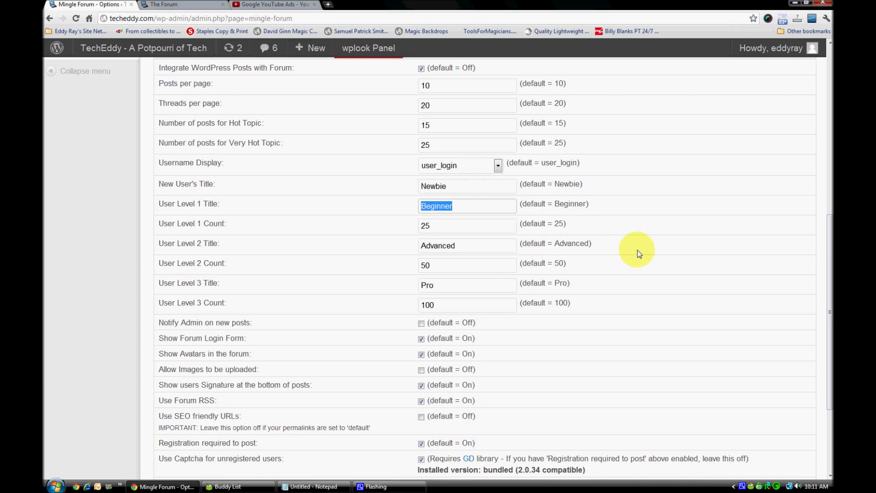
scroll(636, 250, down, 3)
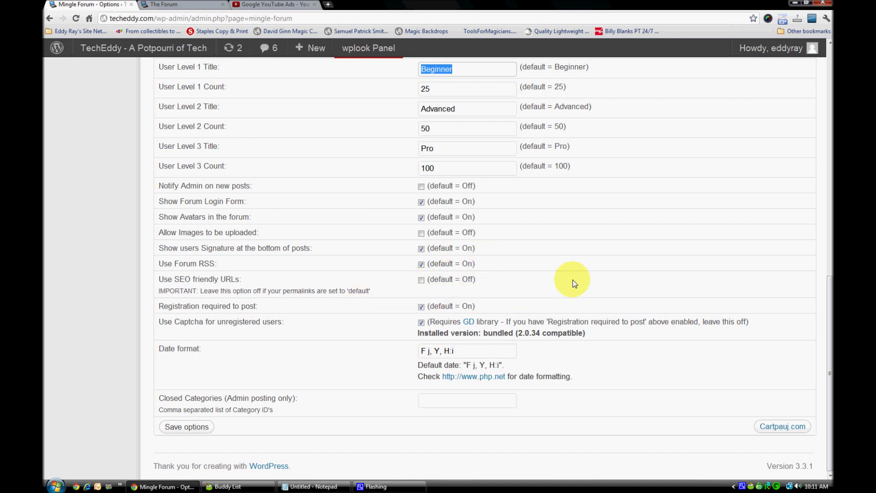
drag(828, 340, 828, 210)
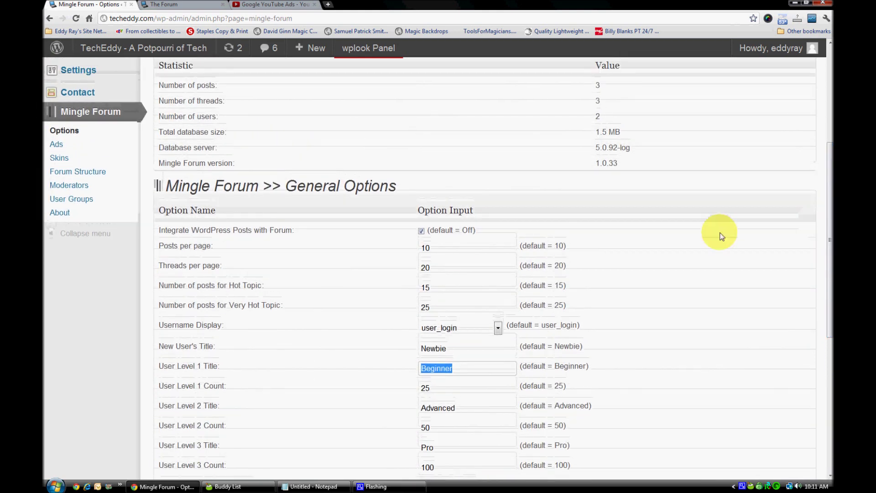
Open Mingle Forum's ad options and review the available ad areas, such as above and below the forum.
click(64, 150)
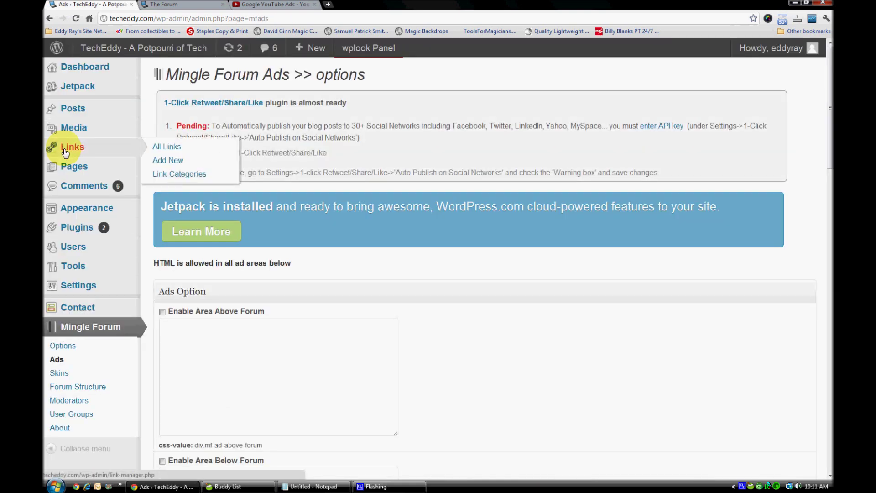
scroll(829, 165, down, 2)
drag(829, 165, 824, 187)
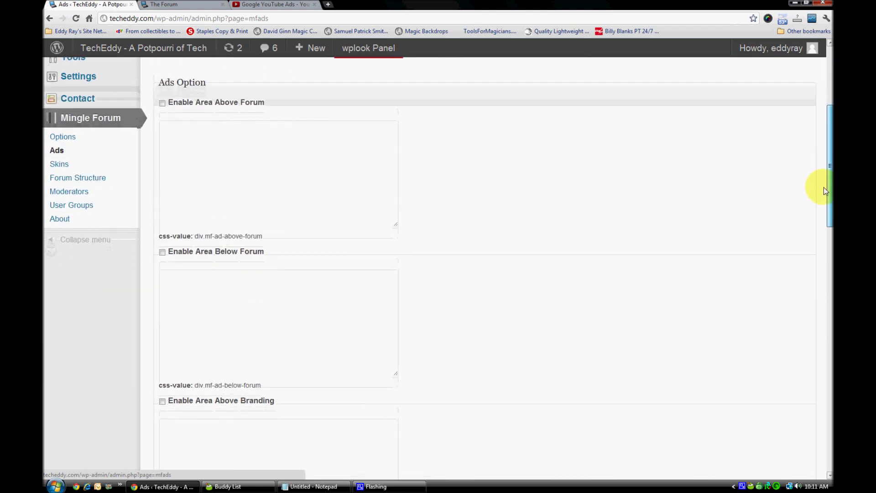
scroll(273, 292, down, 1)
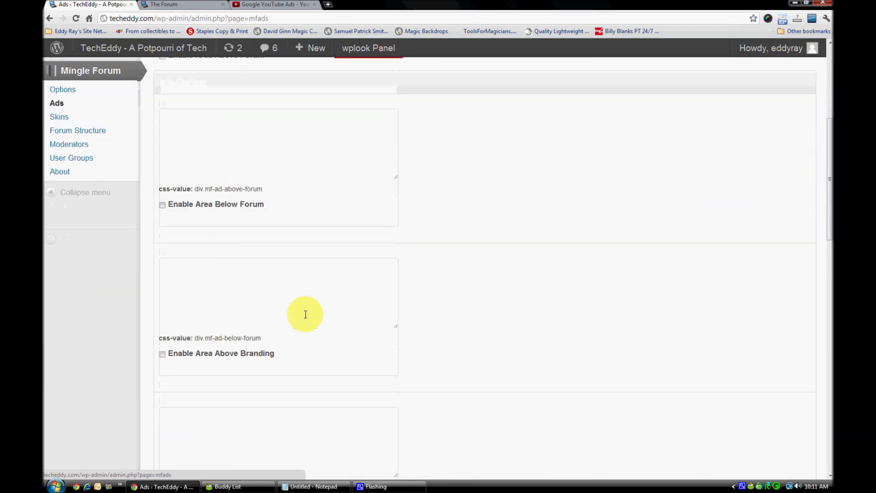
scroll(272, 341, down, 7)
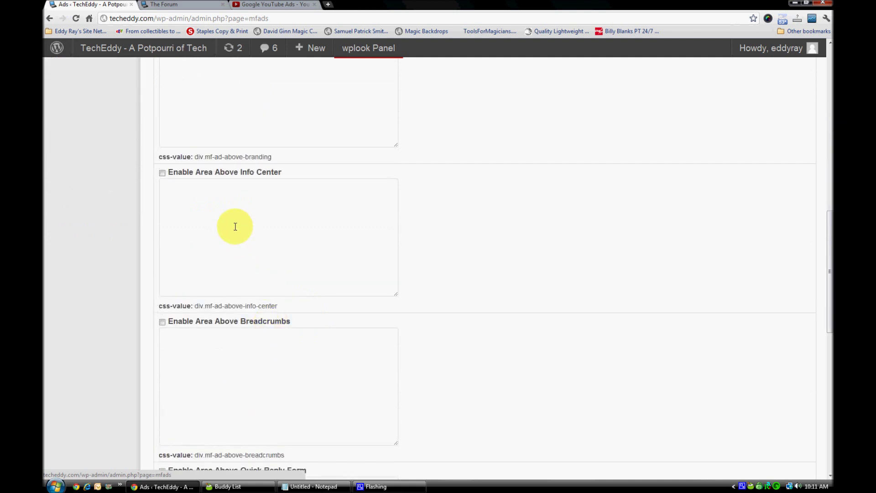
drag(827, 224, 828, 109)
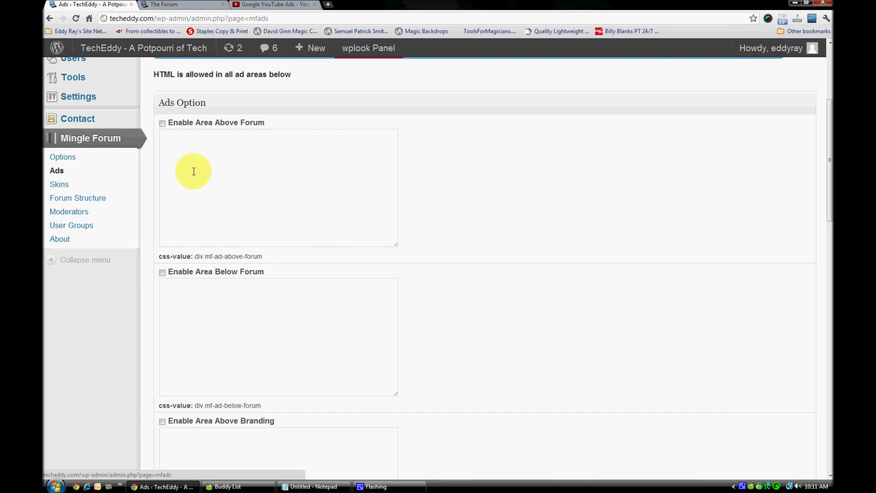
View Mingle Forum's skin options and the forum structure with the boards of the Tech Talk category.
click(57, 186)
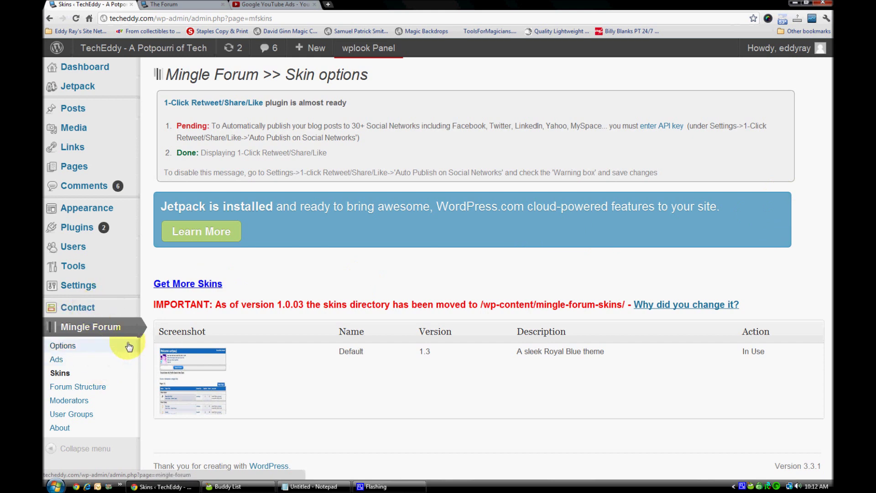
click(94, 390)
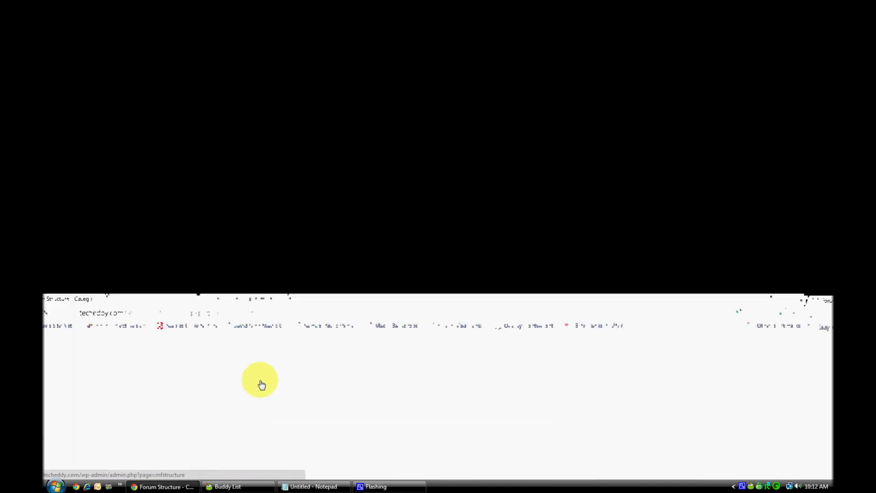
scroll(336, 354, down, 2)
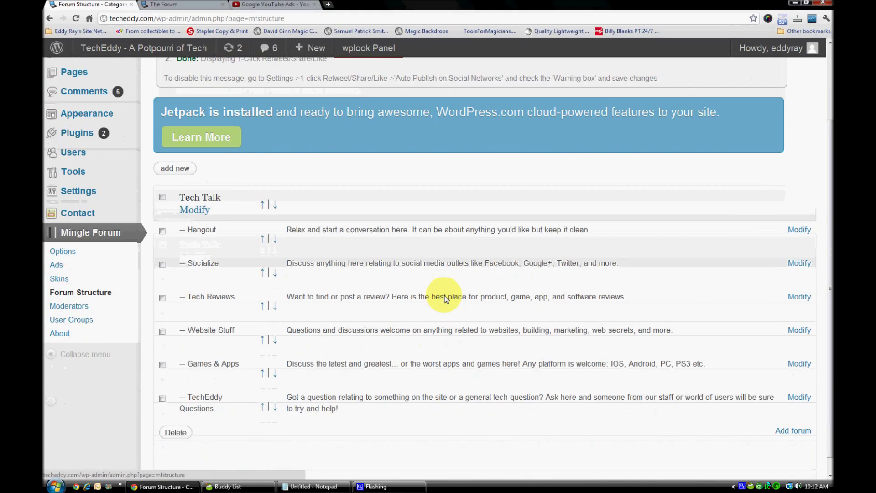
scroll(446, 299, down, 1)
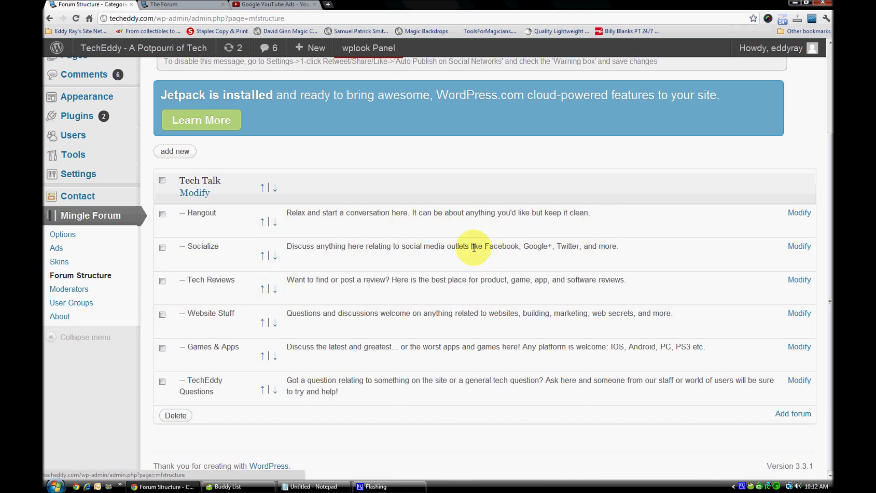
Open Mingle Forum's moderator management and look over which Tech Talk forums the existing moderator is assigned to.
click(81, 290)
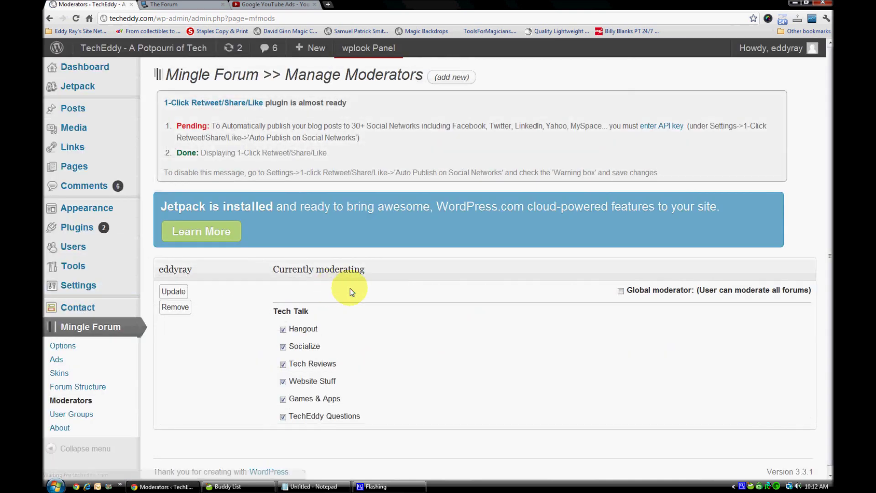
scroll(350, 288, down, 1)
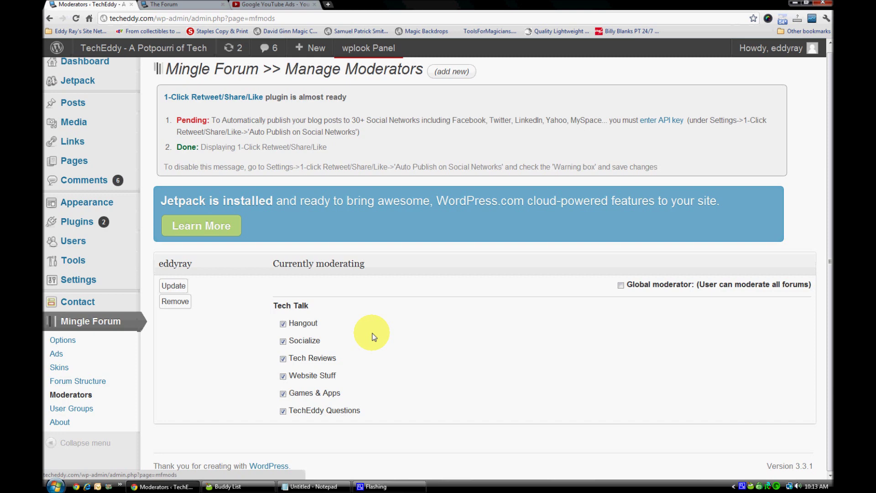
scroll(371, 337, up, 1)
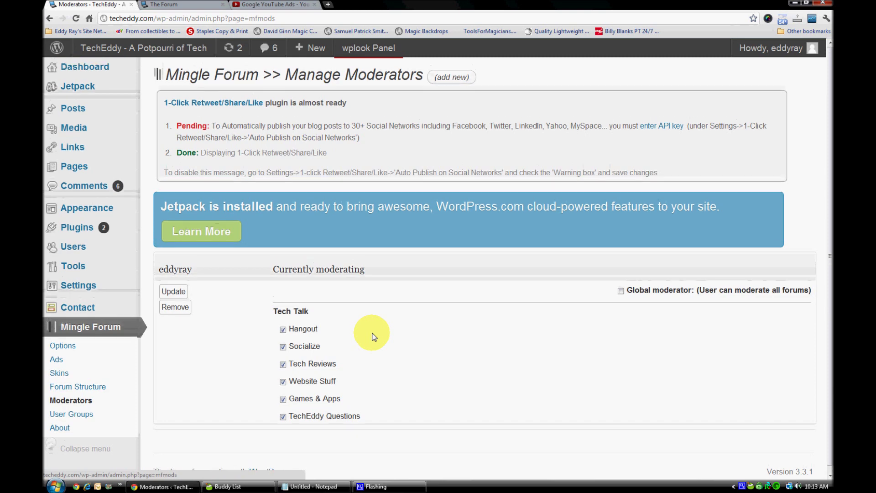
Open Mingle Forum's general options and check the Integrate WordPress Posts with Forum setting.
click(67, 345)
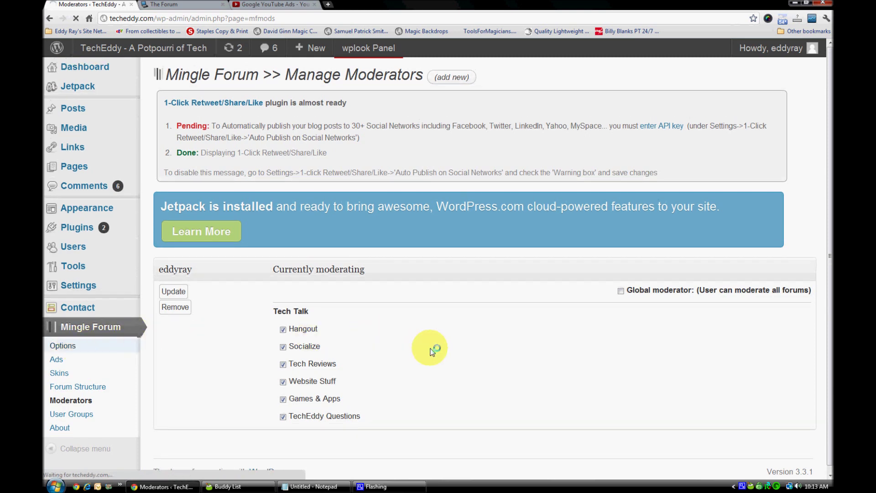
scroll(431, 351, down, 2)
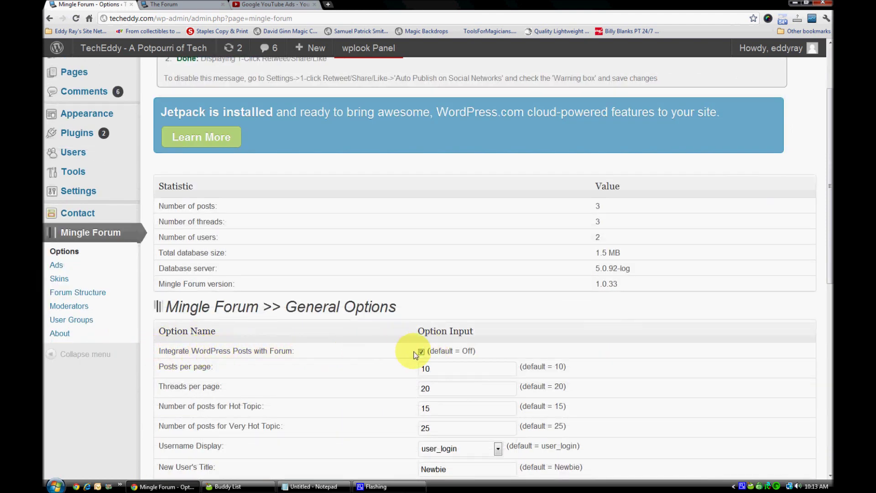
scroll(423, 353, down, 4)
scroll(405, 342, up, 6)
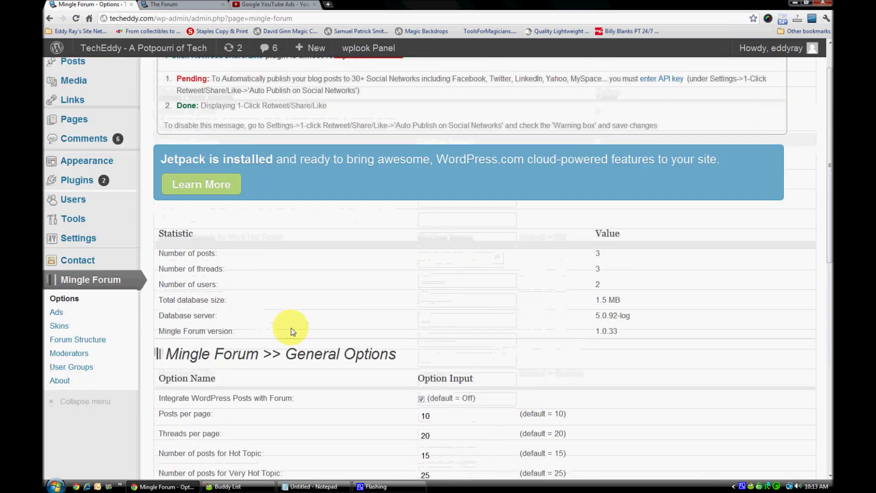
Find the post "My Galaxy Nexus Screen Layout. What's Yours Like?" in the site's list of posts and open it for editing.
click(84, 114)
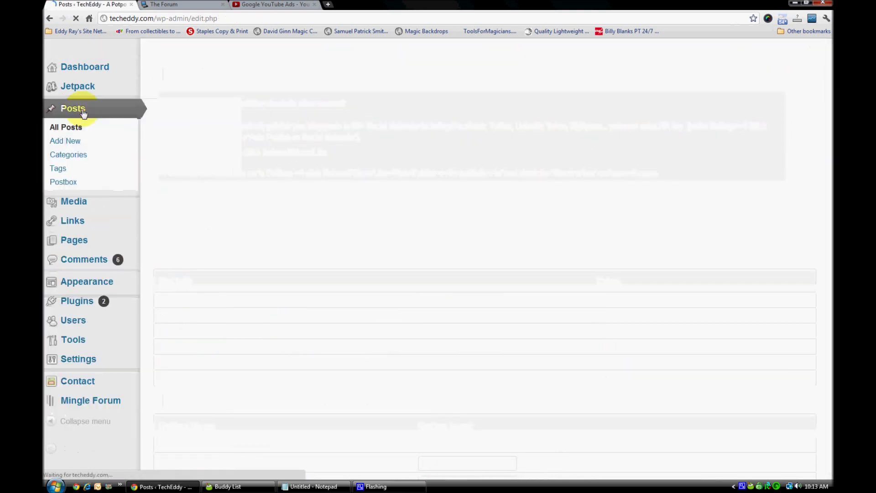
scroll(287, 192, down, 2)
scroll(291, 198, down, 5)
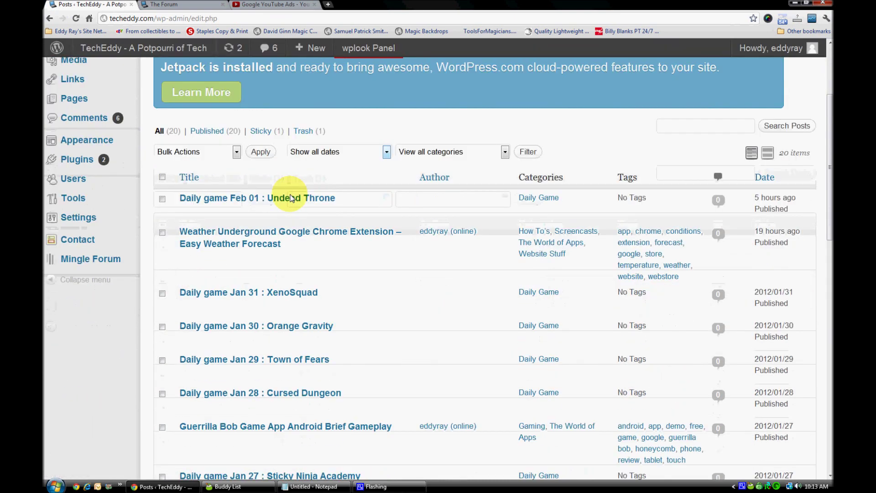
scroll(291, 197, down, 5)
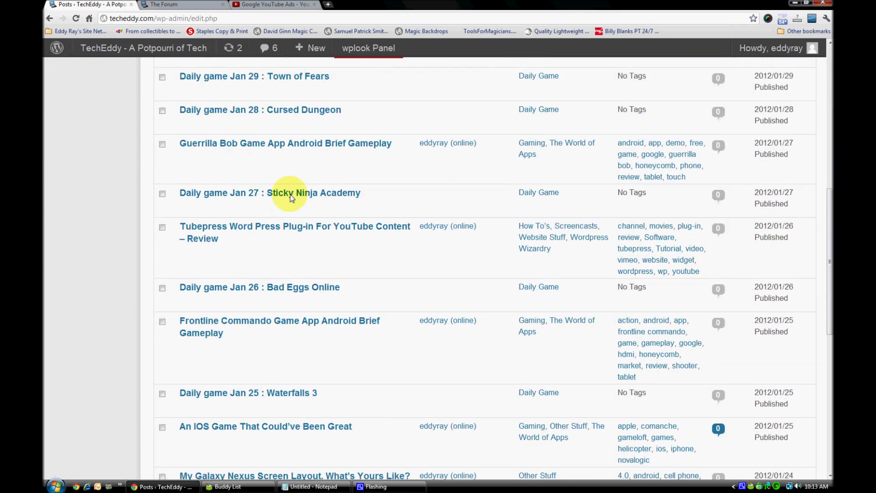
scroll(292, 198, down, 2)
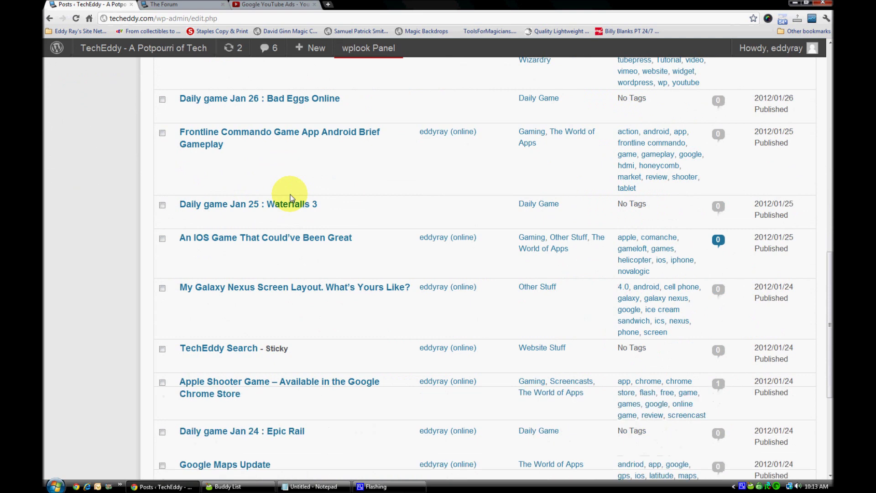
scroll(292, 197, down, 1)
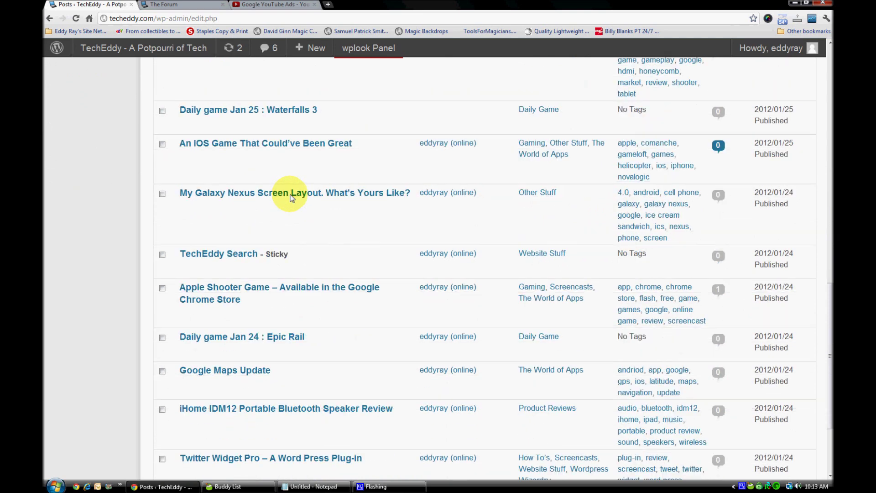
scroll(292, 198, down, 3)
scroll(292, 198, up, 3)
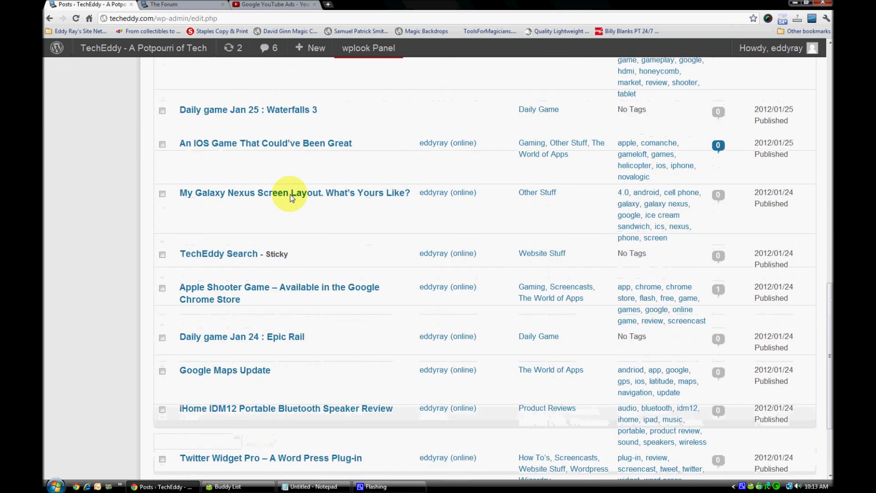
scroll(291, 198, up, 1)
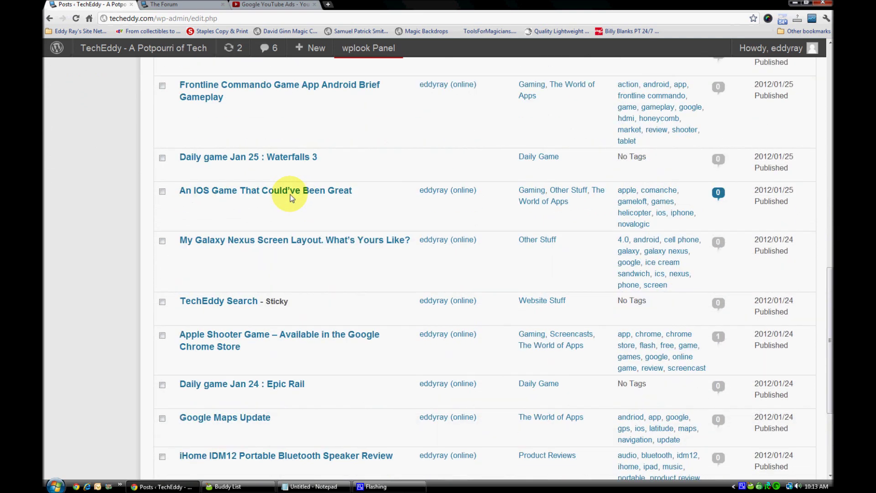
click(245, 245)
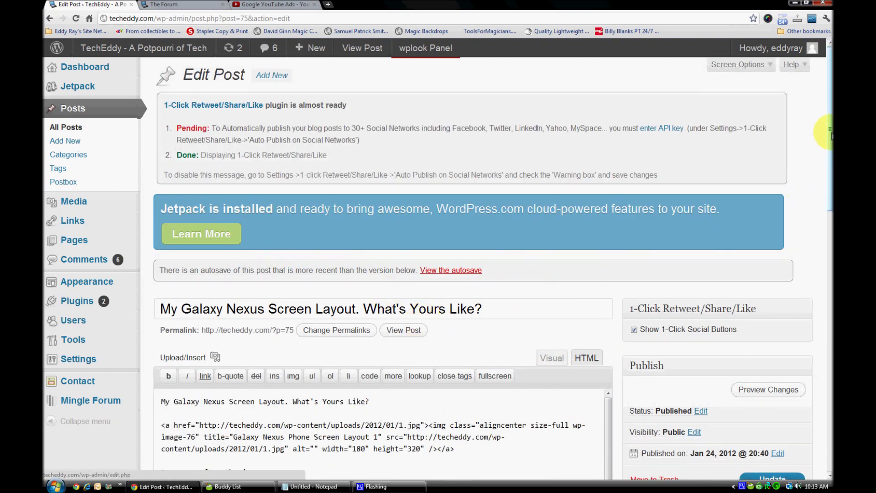
Enable adding this post to the Tech Reviews forum in its Mingle Forum Post Options and update the post.
drag(831, 137, 830, 159)
drag(830, 176, 830, 182)
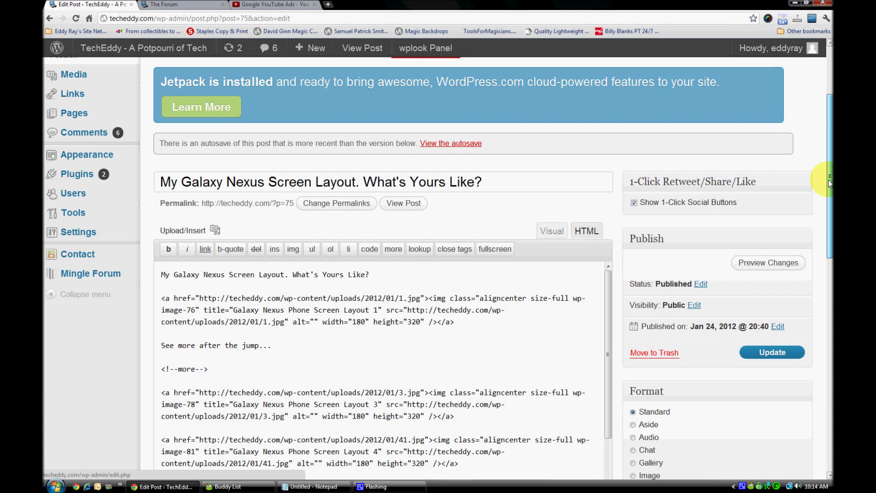
drag(830, 183, 831, 337)
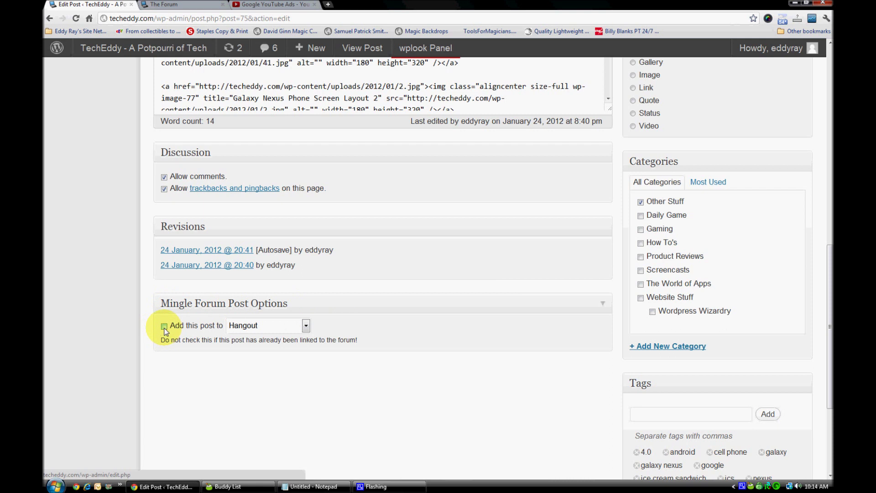
click(306, 326)
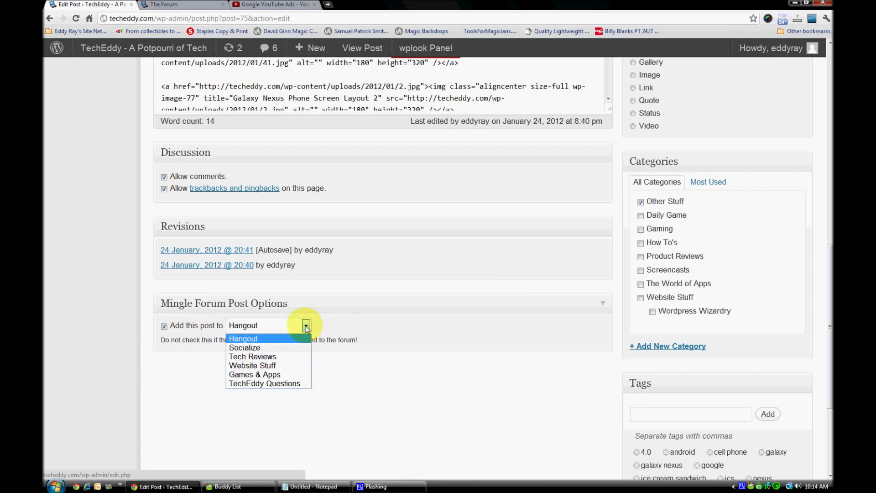
click(280, 358)
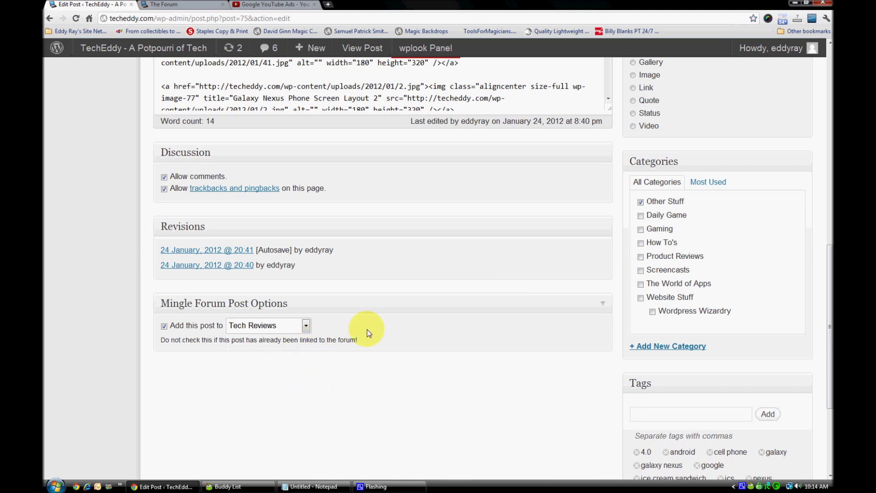
drag(830, 329, 830, 196)
click(763, 171)
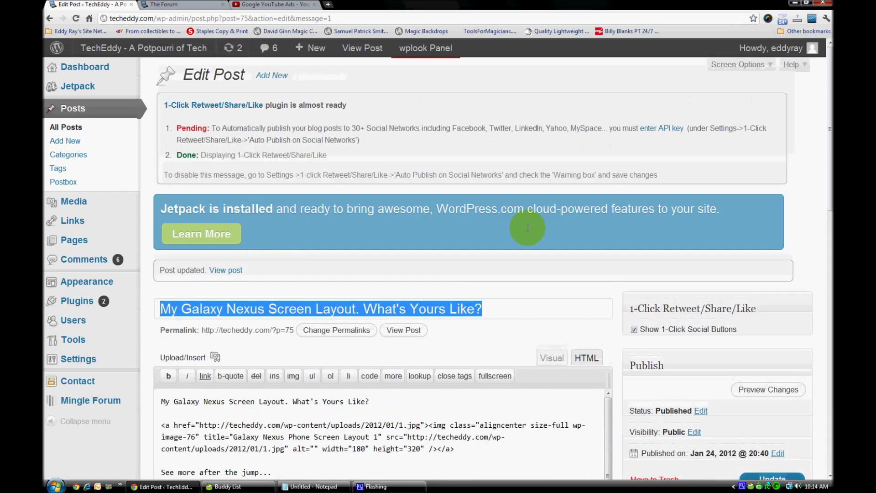
Switch to the public forum page and look over the topics and last posts of the Tech Talk boards.
click(178, 6)
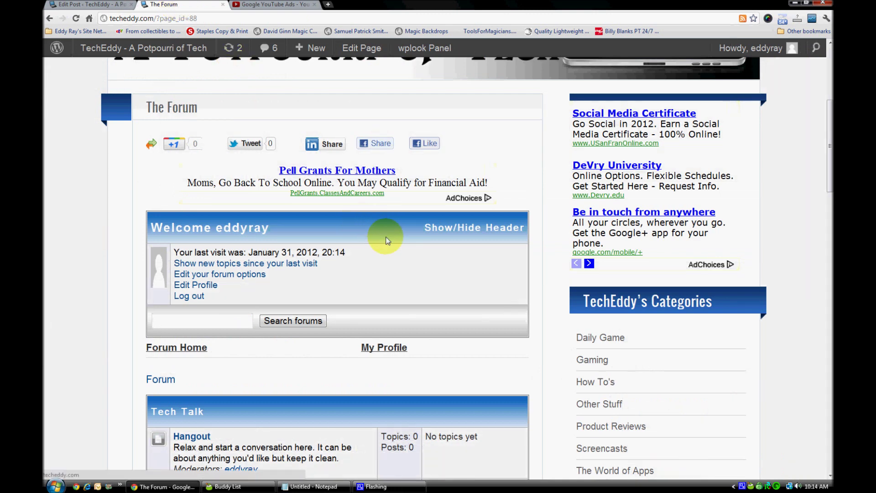
scroll(391, 256, down, 5)
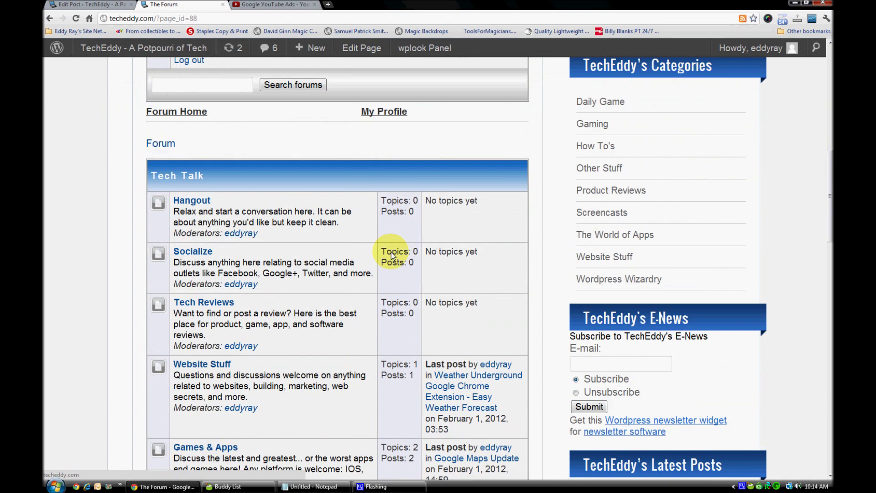
scroll(386, 250, down, 2)
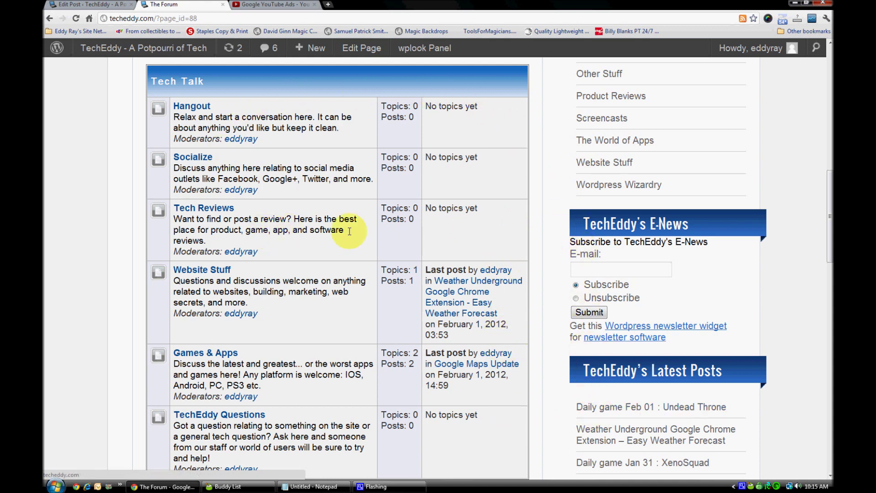
scroll(493, 239, down, 3)
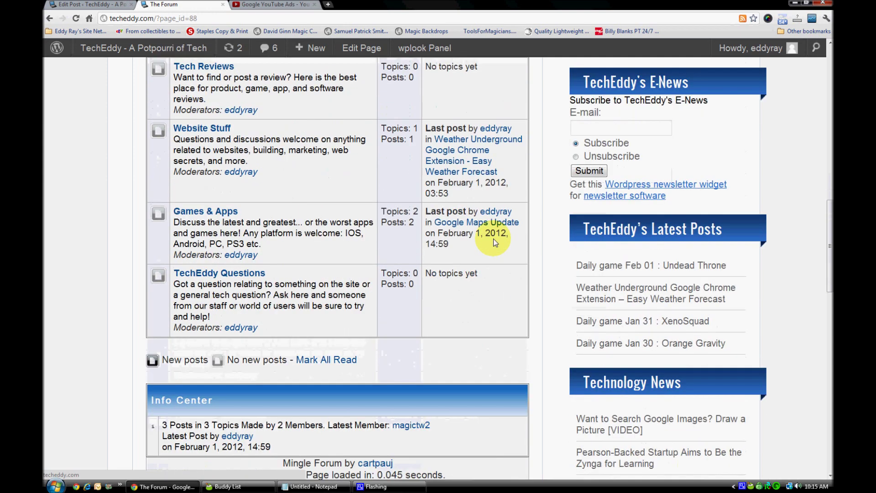
scroll(494, 239, up, 4)
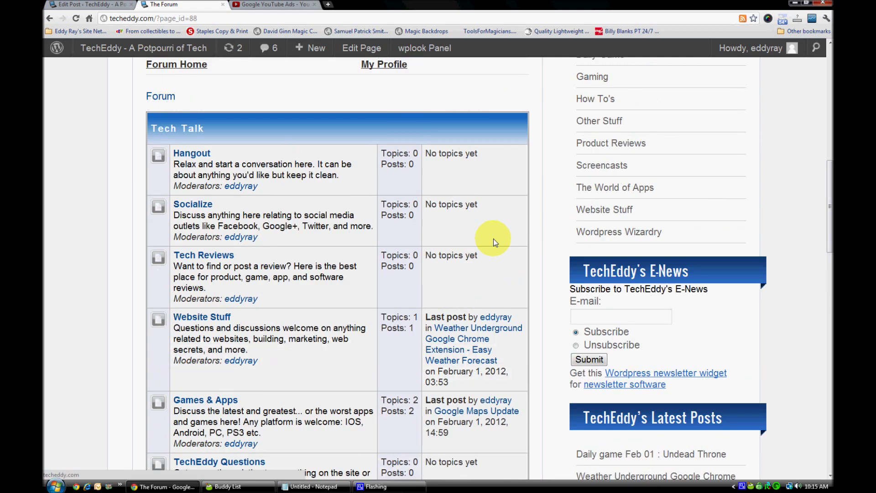
Reload the forum page and check the Tech Reviews board for the newly linked post.
click(75, 20)
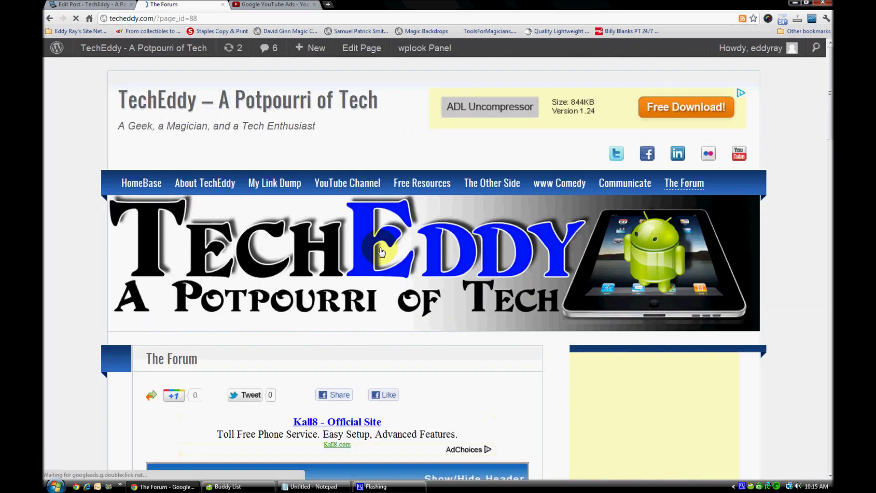
scroll(381, 252, down, 8)
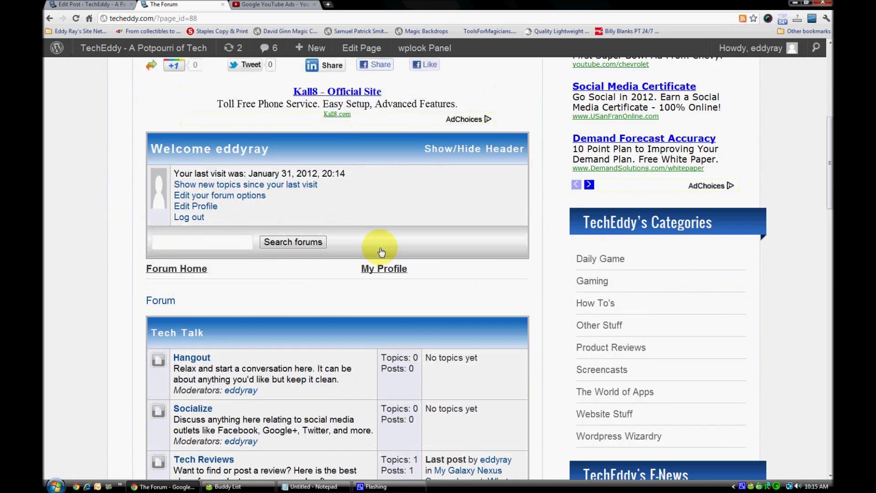
scroll(381, 252, down, 1)
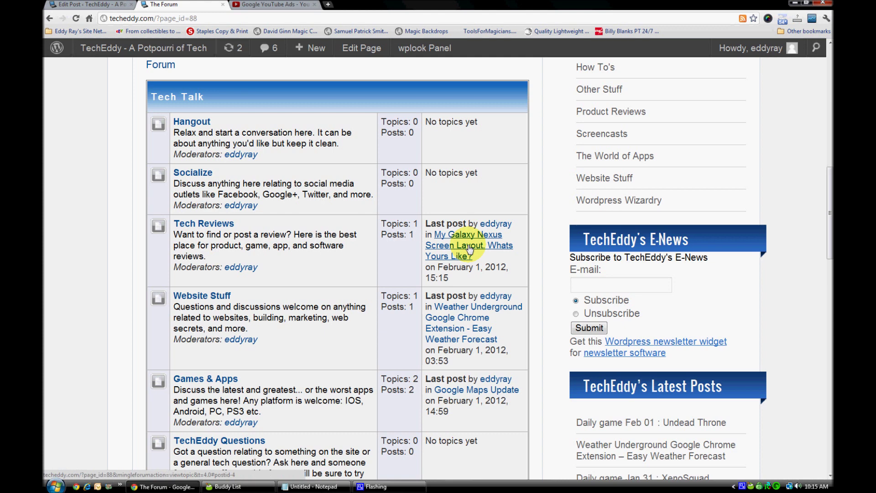
Open the My Galaxy Nexus Screen Layout topic from the Tech Reviews board and look through its text and screenshots.
click(488, 240)
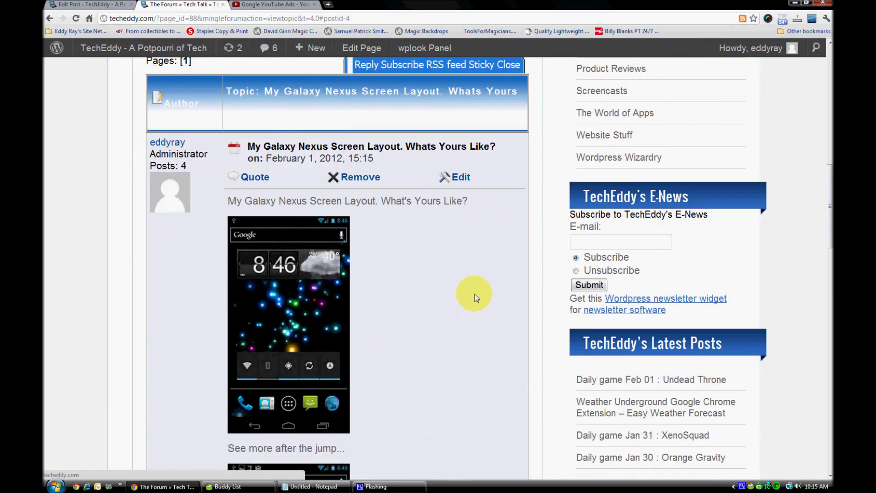
scroll(391, 229, down, 5)
scroll(320, 213, down, 13)
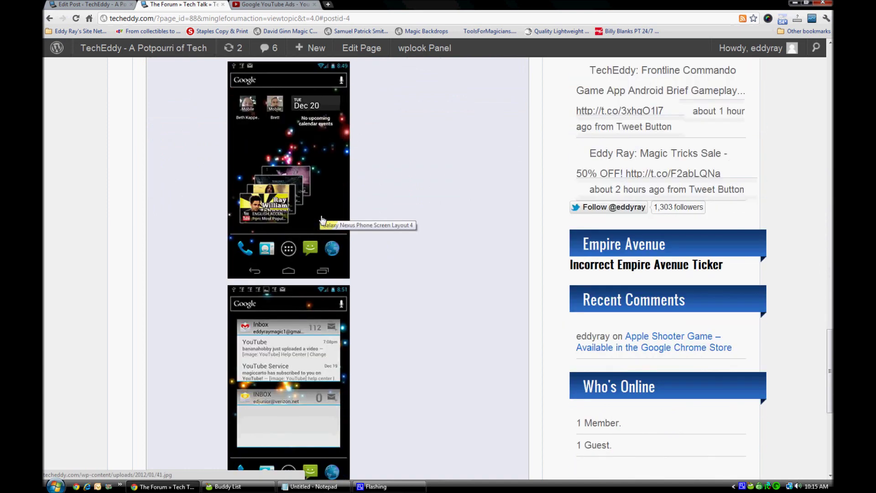
scroll(320, 219, down, 3)
scroll(420, 250, up, 8)
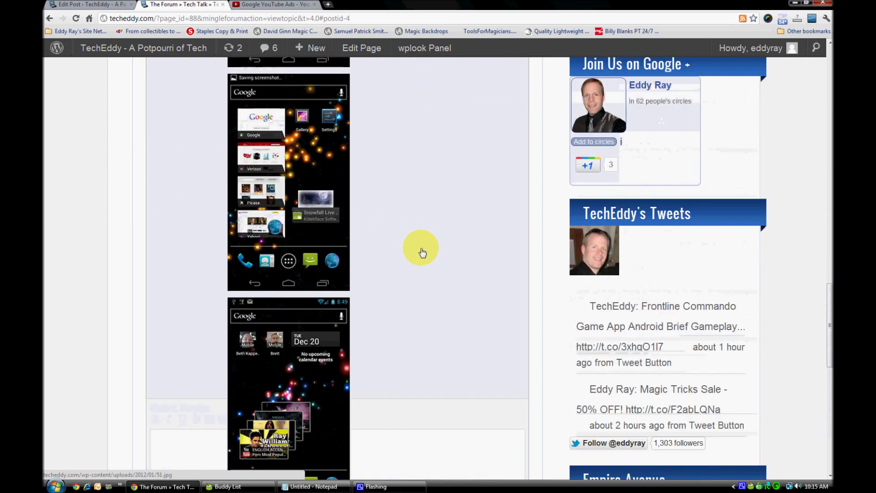
scroll(422, 252, up, 12)
scroll(422, 253, down, 8)
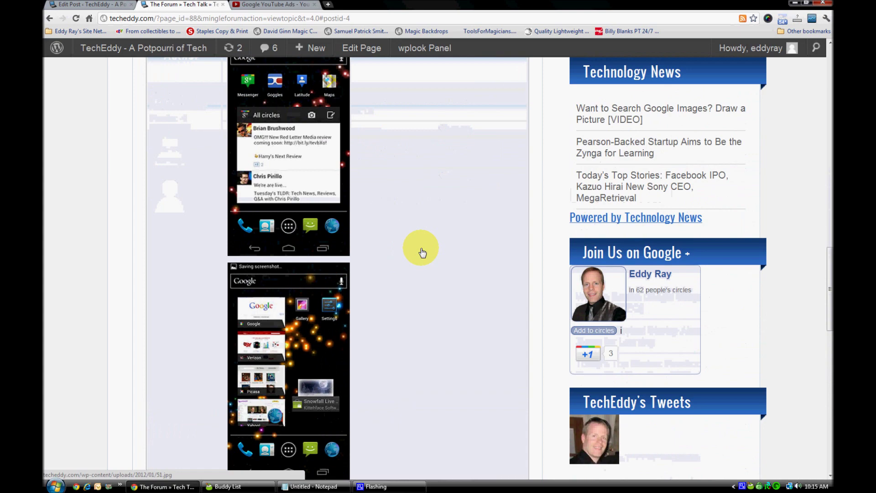
Look over the Quick Reply box and its formatting tools below the topic, and return to the page header.
scroll(422, 252, down, 11)
click(360, 309)
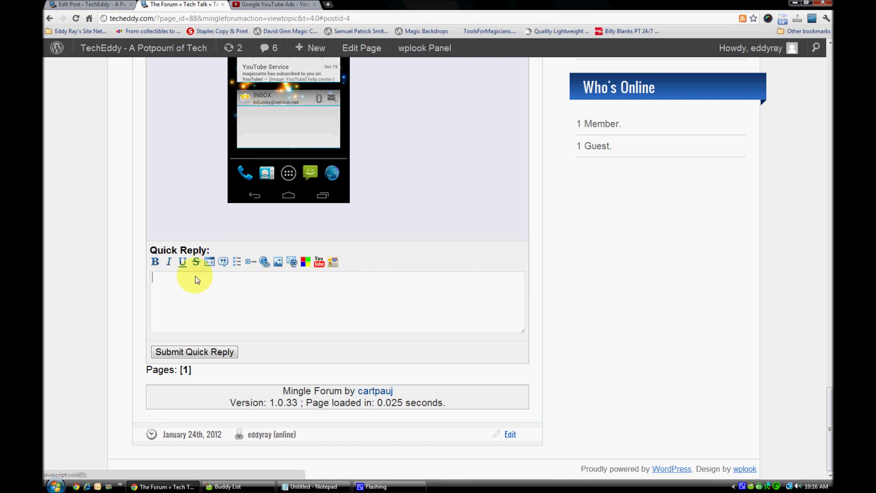
click(297, 303)
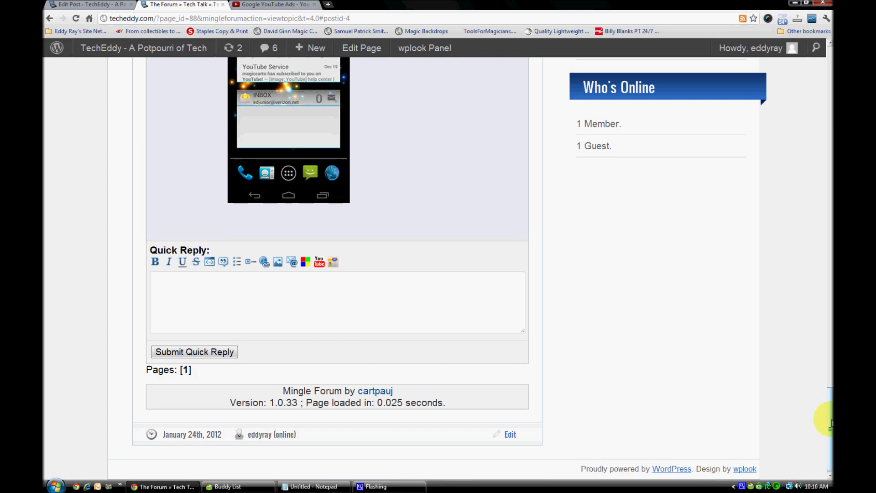
drag(830, 418, 828, 66)
click(531, 261)
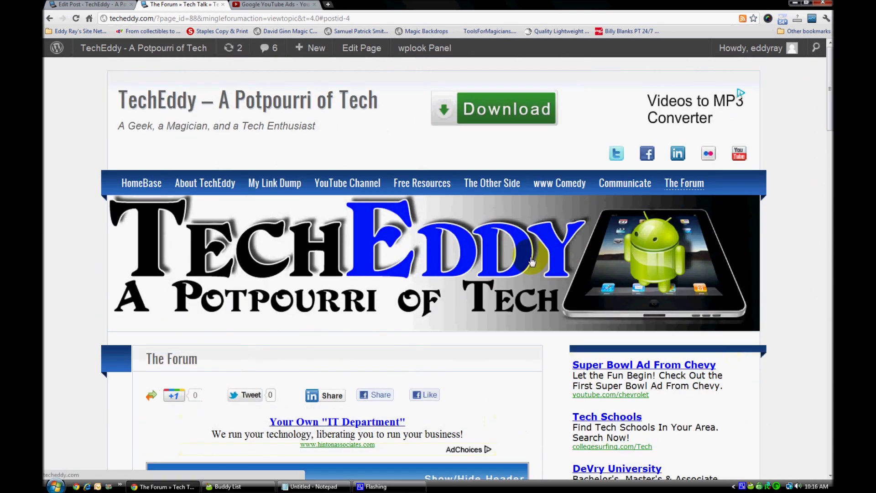